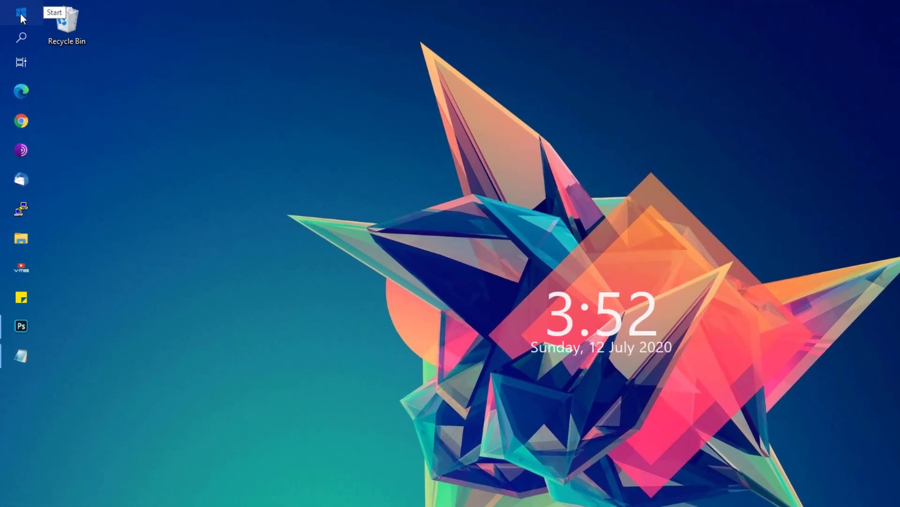
Launch Command Prompt as administrator from the Start menu search.
{"action": "left_click", "coordinate": [16, 12]}
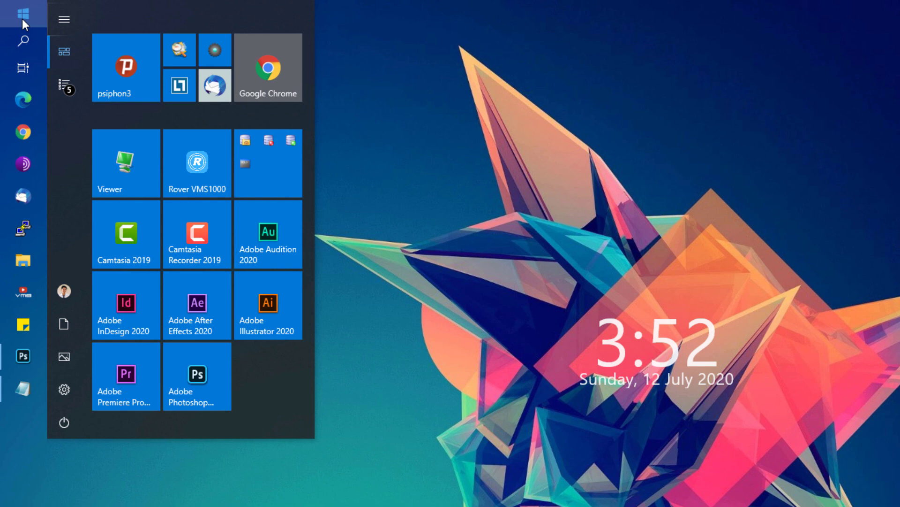
{"action": "type", "text": "command prom"}
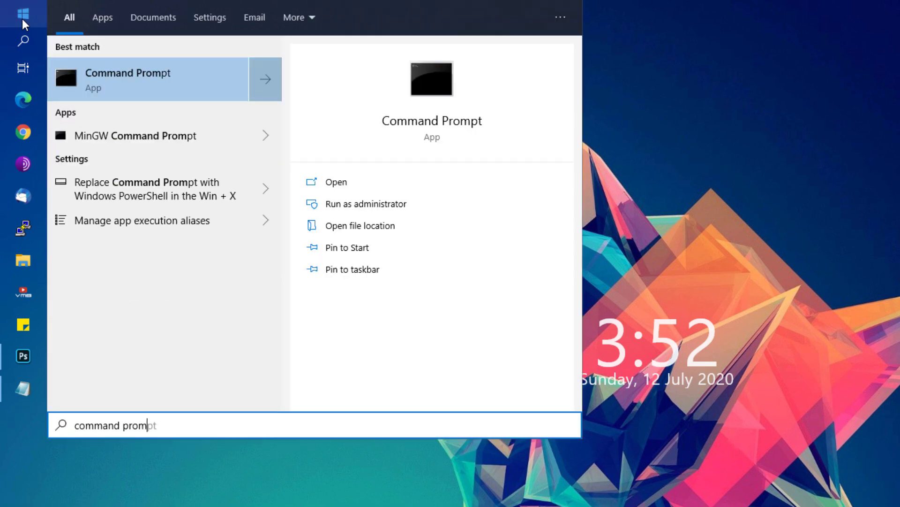
{"action": "type", "text": "pt"}
{"action": "right_click", "coordinate": [162, 62]}
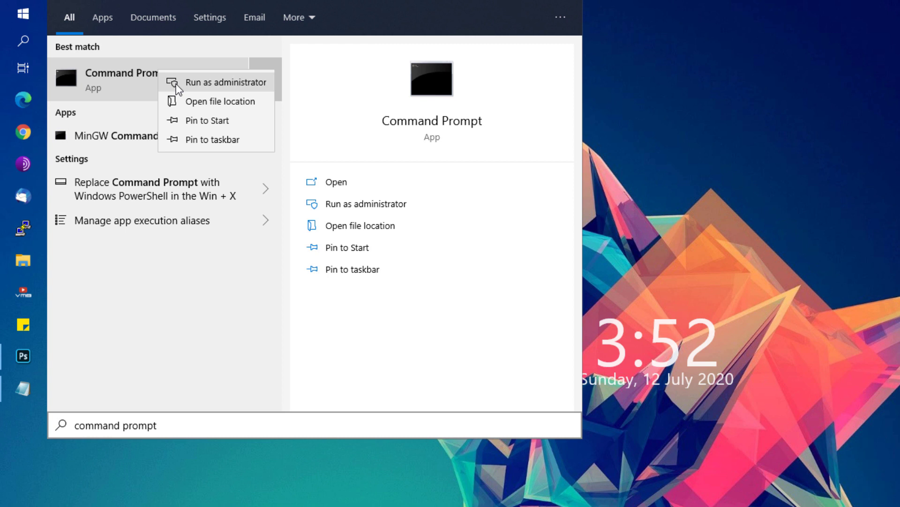
{"action": "left_click", "coordinate": [176, 84]}
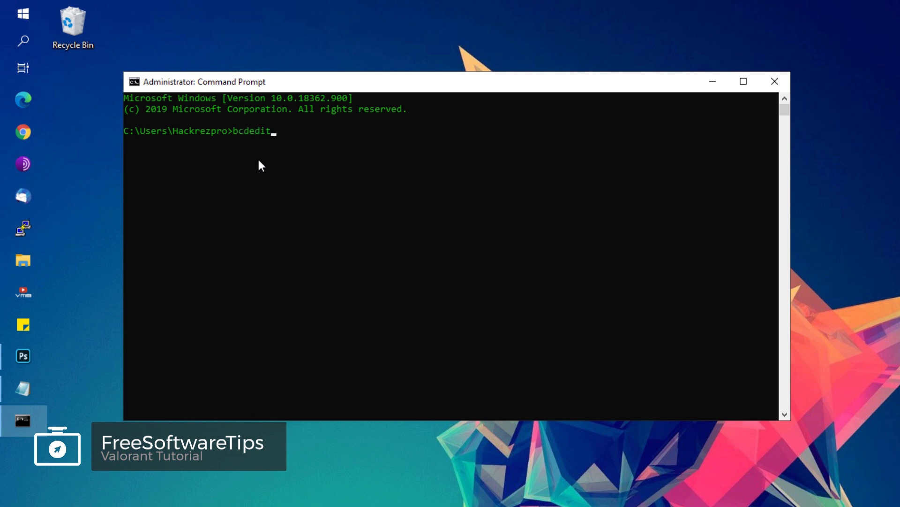
{"action": "type", "text": ".exe /set {current} nx OptIn"}
Run bcdedit to set nx OptIn, testsigning off and nointegritychecks off.
{"action": "key", "text": "Return"}
{"action": "type", "text": "bcdedit.exe /set testsign"}
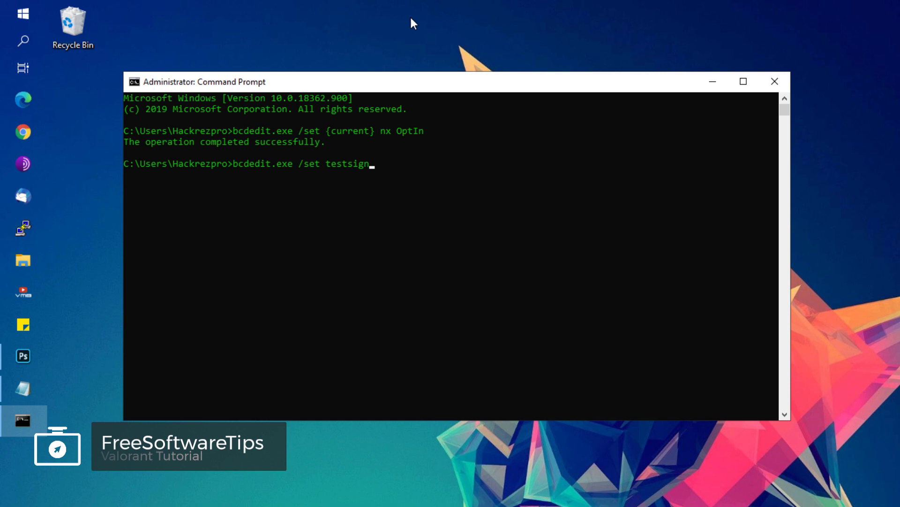
{"action": "type", "text": "ing off"}
{"action": "key", "text": "Return"}
{"action": "type", "text": "b"}
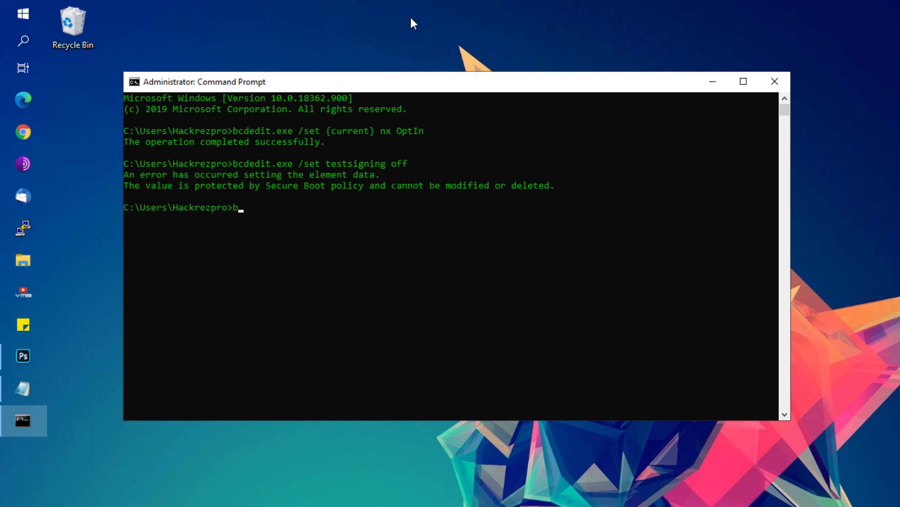
{"action": "type", "text": "cdedit.exe /set nointegritychecks off"}
{"action": "key", "text": "Return"}
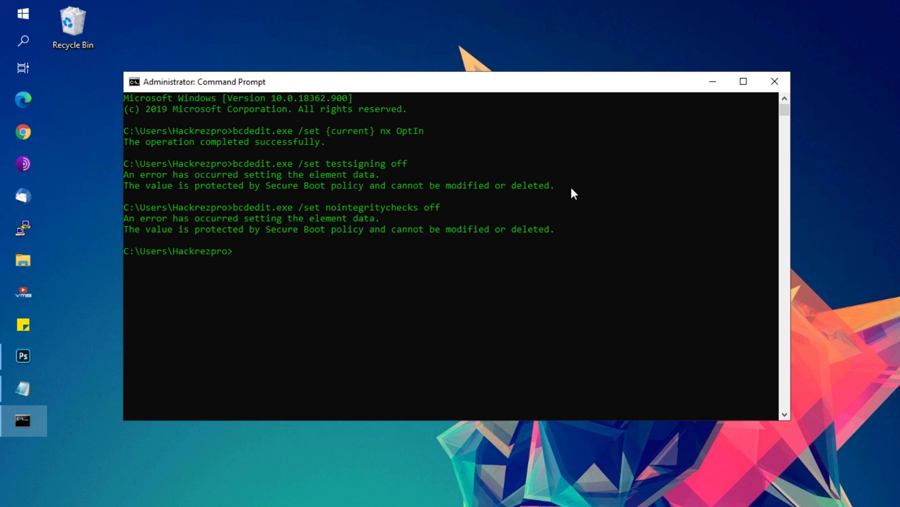
Select the Secure Boot rejection message, then close Command Prompt.
{"action": "left_click_drag", "start_coordinate": [555, 188], "coordinate": [141, 187]}
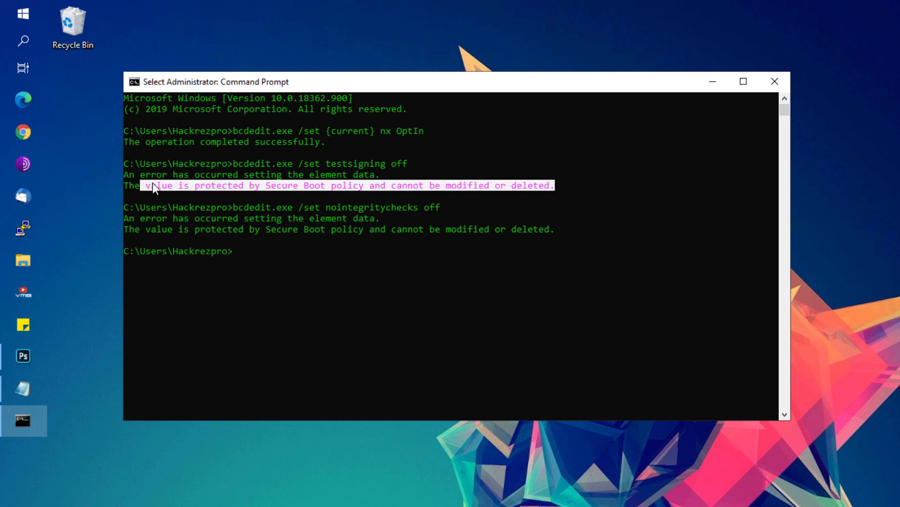
{"action": "left_click", "coordinate": [345, 197]}
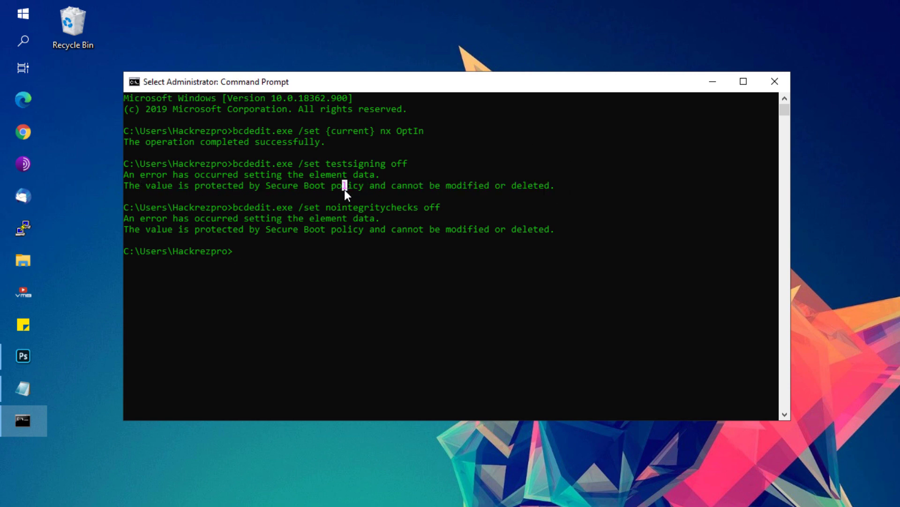
{"action": "left_click", "coordinate": [377, 184]}
{"action": "left_click", "coordinate": [432, 186]}
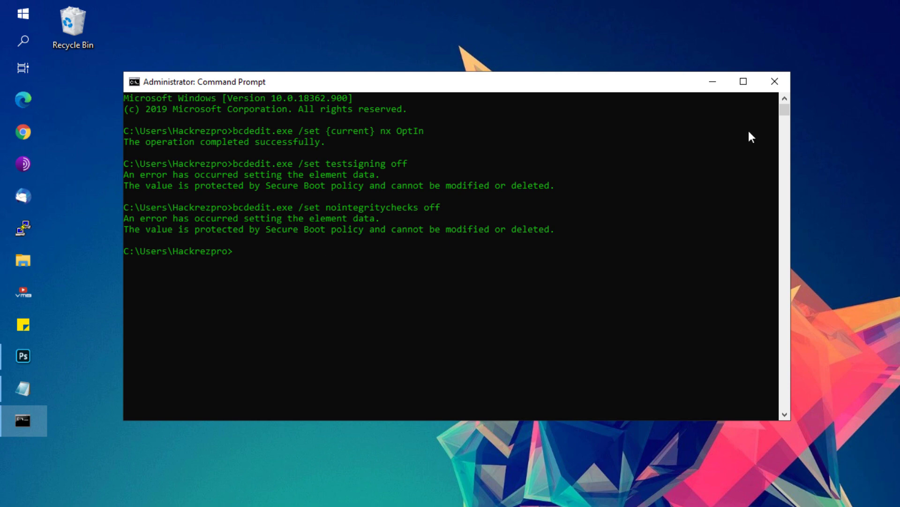
{"action": "left_click", "coordinate": [774, 81]}
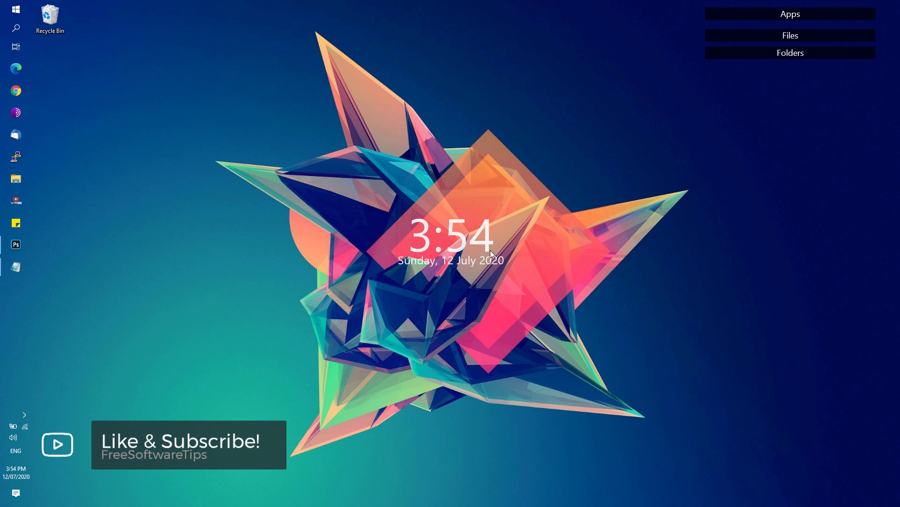
Expand the desktop Apps fence and bring up the VALORANT shortcut's context menu.
{"action": "left_click", "coordinate": [790, 14]}
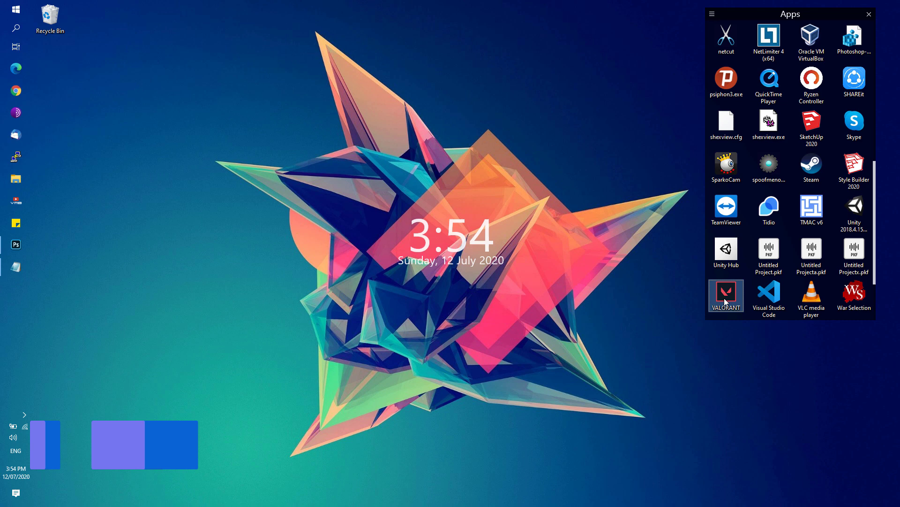
{"action": "right_click", "coordinate": [728, 294]}
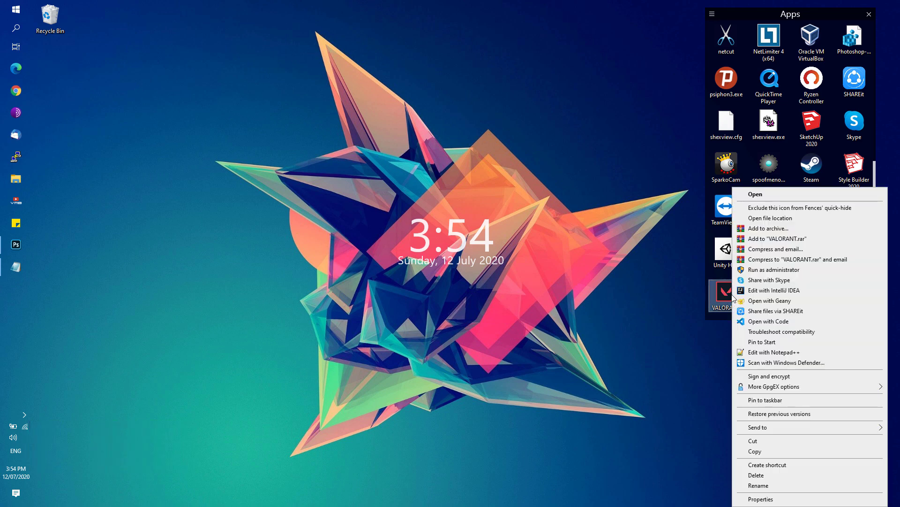
Set the VALORANT shortcut to Windows 8 compatibility mode and run as administrator.
{"action": "left_click", "coordinate": [760, 499]}
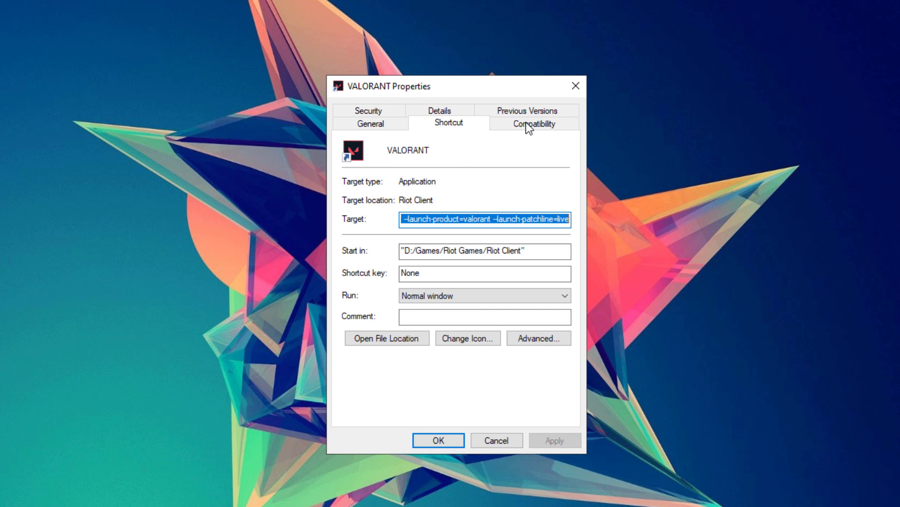
{"action": "left_click", "coordinate": [534, 124]}
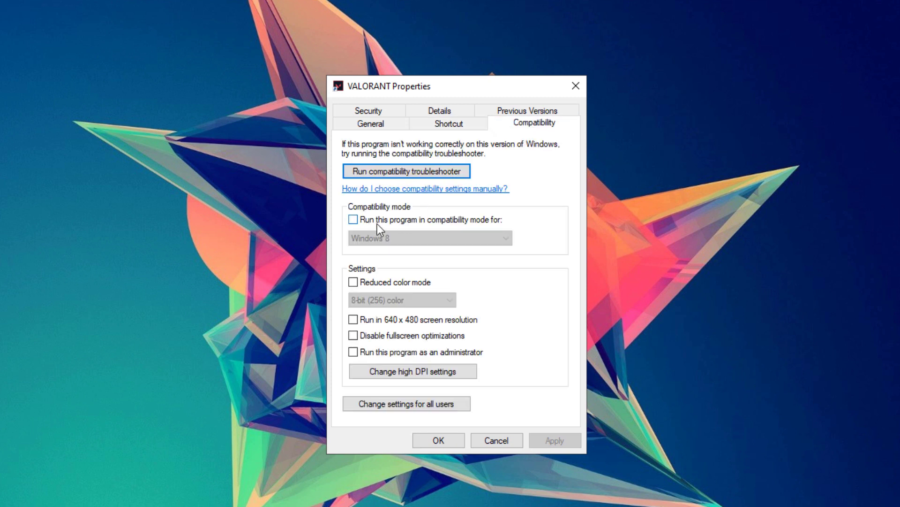
{"action": "left_click", "coordinate": [475, 220]}
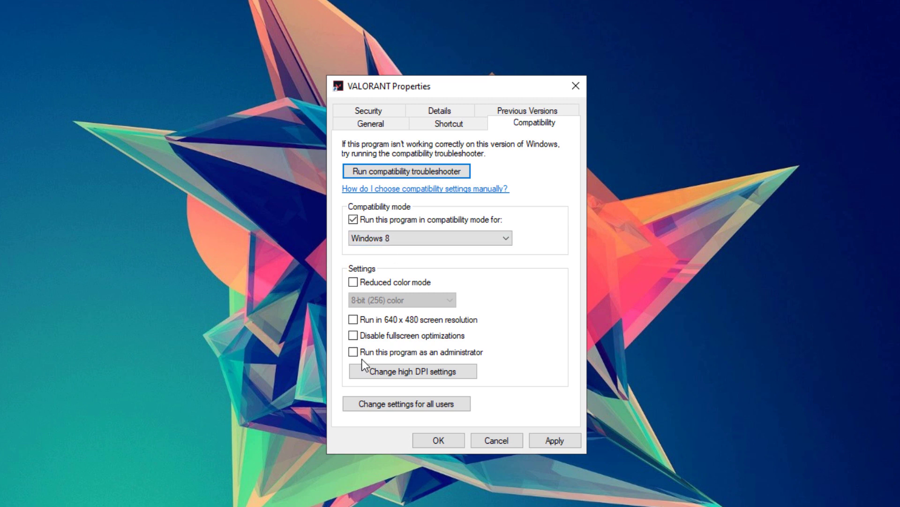
{"action": "left_click", "coordinate": [406, 354]}
{"action": "left_click", "coordinate": [554, 439]}
{"action": "left_click", "coordinate": [438, 441]}
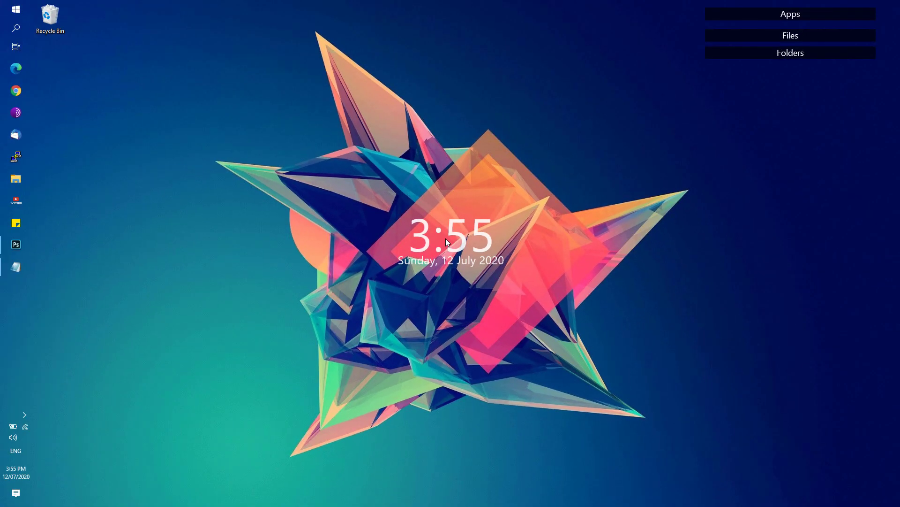
Open Task Manager from the taskbar and select the Vanguard tray notification process.
{"action": "right_click", "coordinate": [20, 317]}
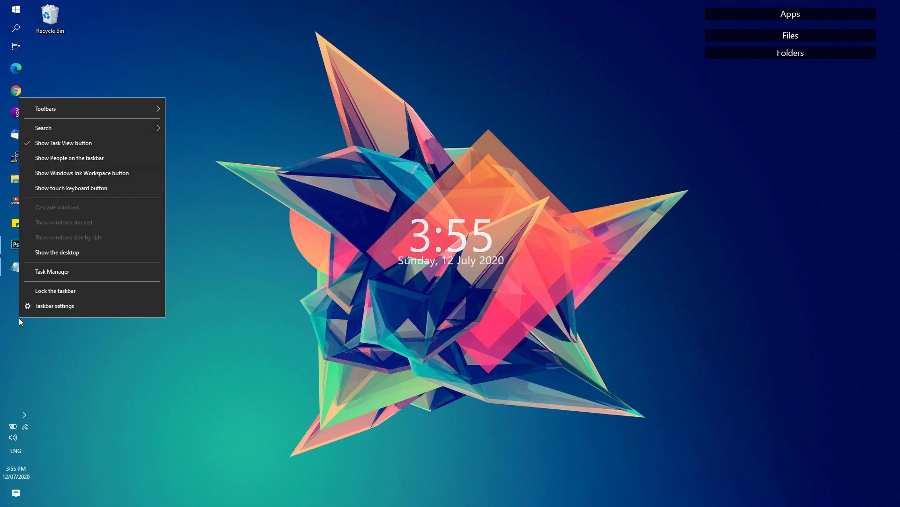
{"action": "left_click", "coordinate": [47, 277]}
{"action": "scroll", "coordinate": [396, 232], "scroll_direction": "down", "scroll_amount": 5}
{"action": "left_click", "coordinate": [331, 330]}
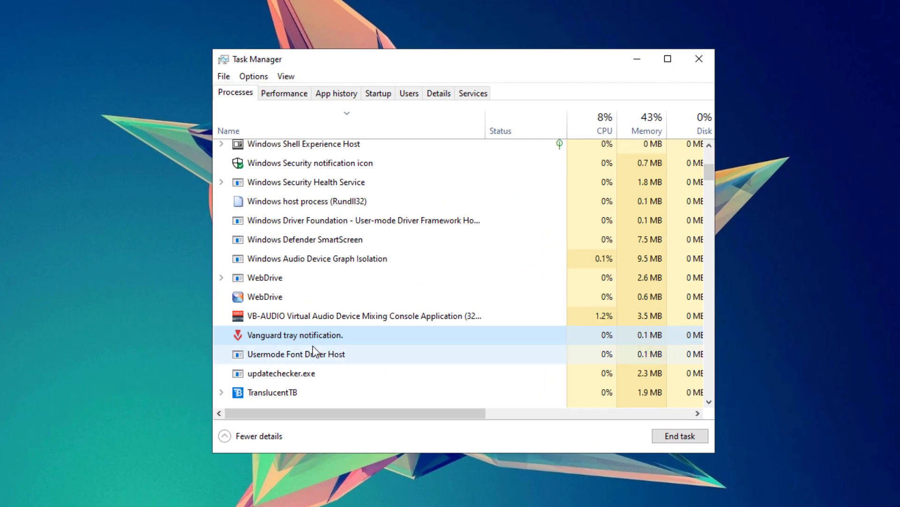
Set vgtray.exe to High priority in Task Manager details, then close Task Manager.
{"action": "right_click", "coordinate": [310, 336]}
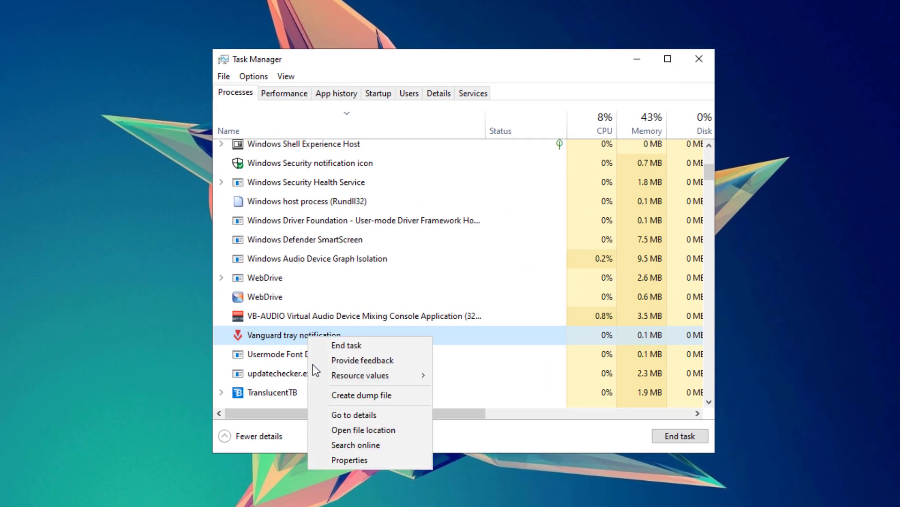
{"action": "left_click", "coordinate": [337, 419]}
{"action": "right_click", "coordinate": [324, 409]}
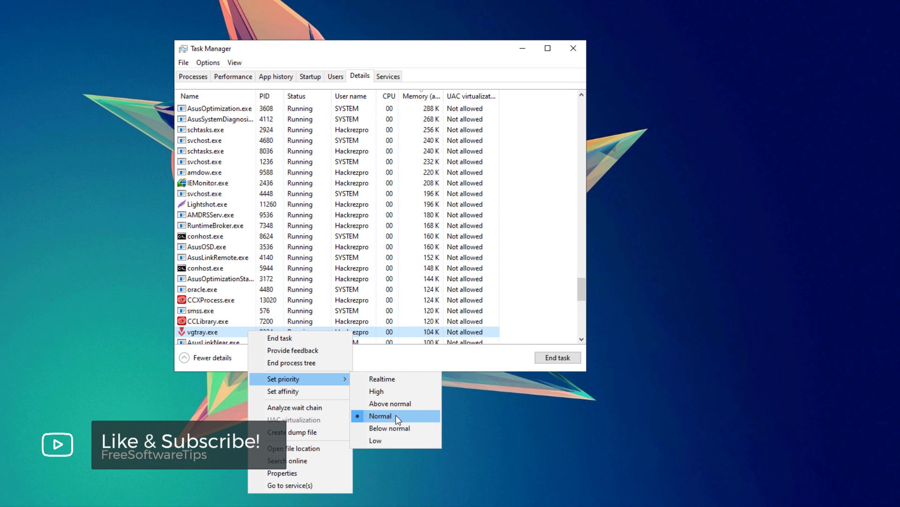
{"action": "mouse_move", "coordinate": [299, 379]}
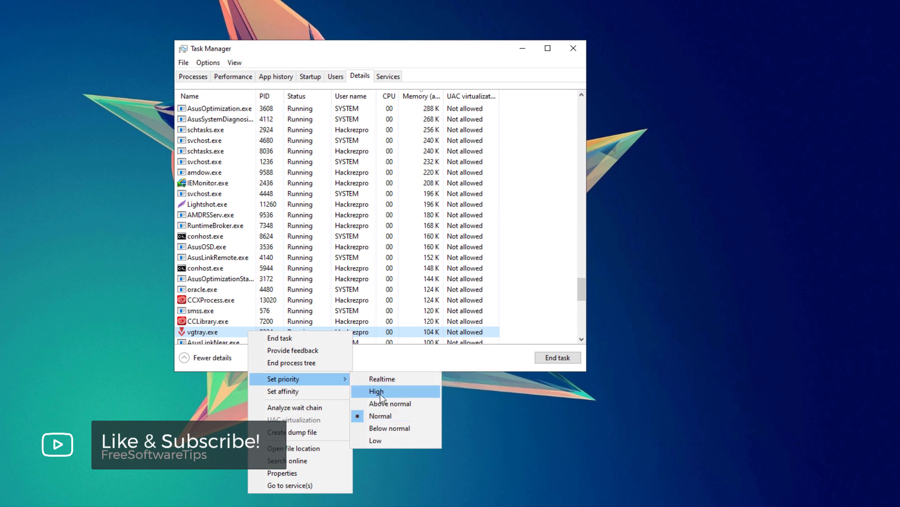
{"action": "left_click", "coordinate": [376, 419]}
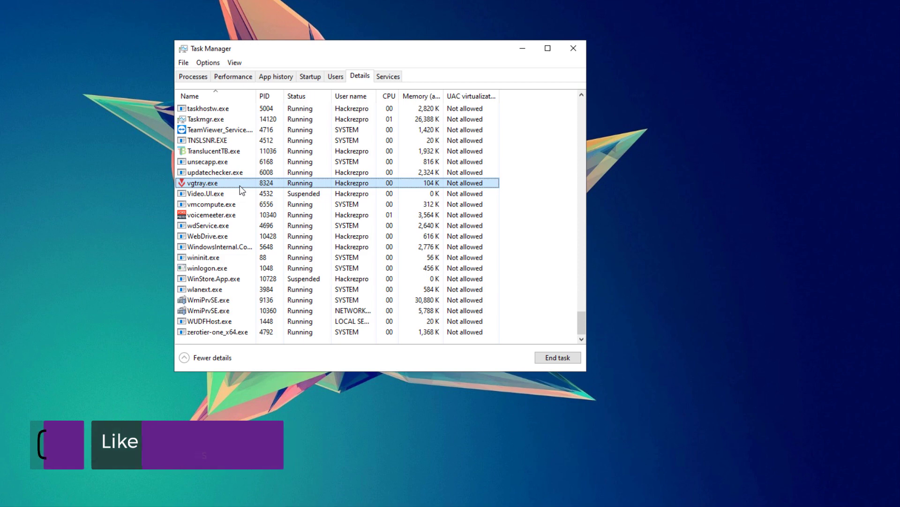
{"action": "right_click", "coordinate": [240, 185]}
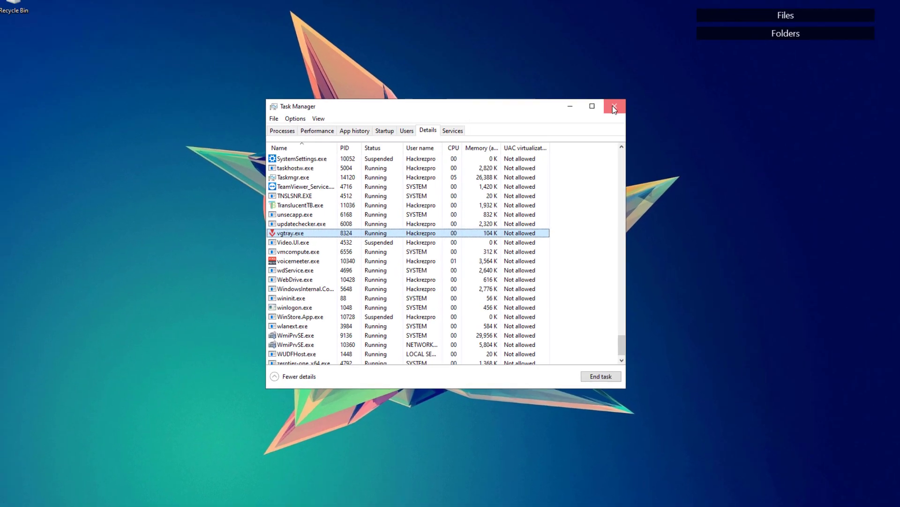
{"action": "left_click", "coordinate": [576, 52]}
{"action": "left_click", "coordinate": [752, 14]}
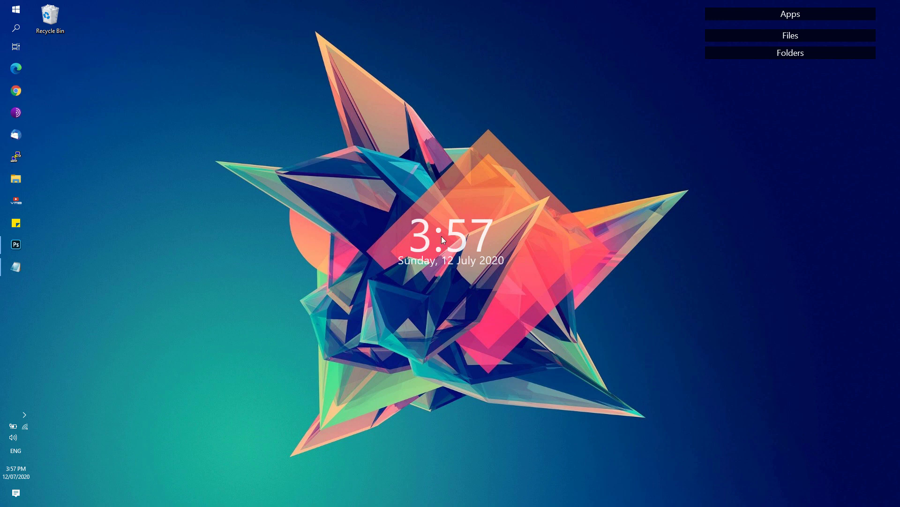
Launch Control Panel from Start and go to System and Security > System.
{"action": "left_click", "coordinate": [16, 9]}
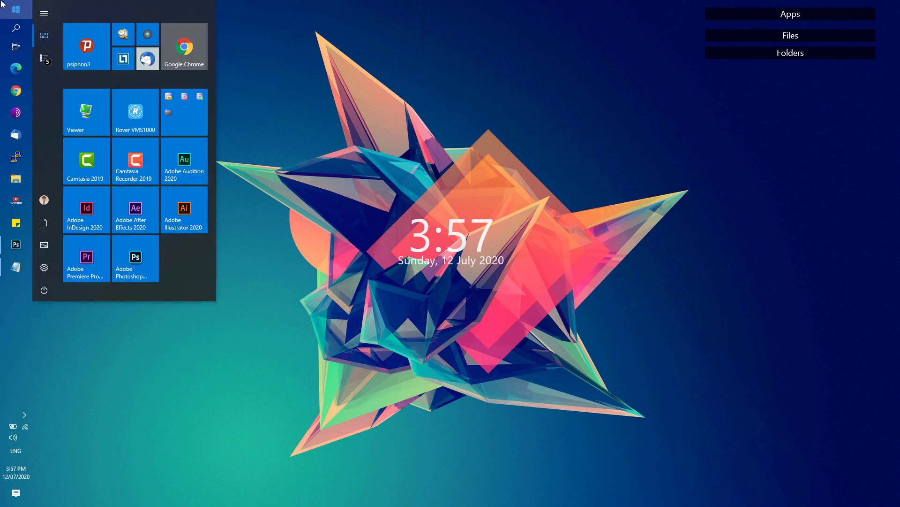
{"action": "type", "text": "cont"}
{"action": "key", "text": "Return"}
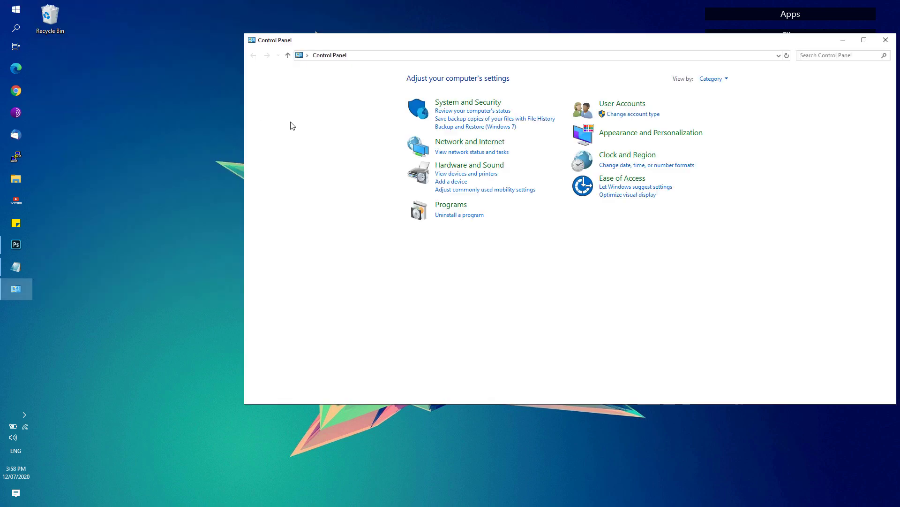
{"action": "left_click", "coordinate": [446, 106]}
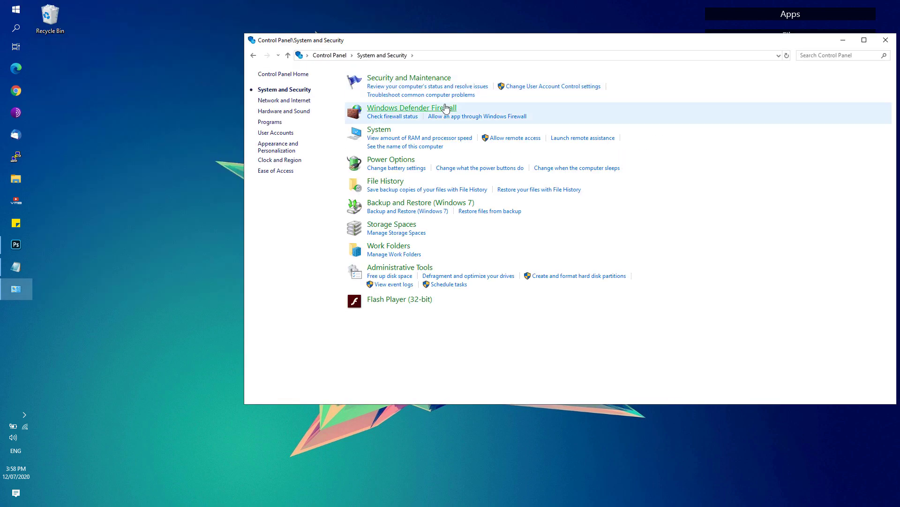
{"action": "left_click", "coordinate": [379, 131]}
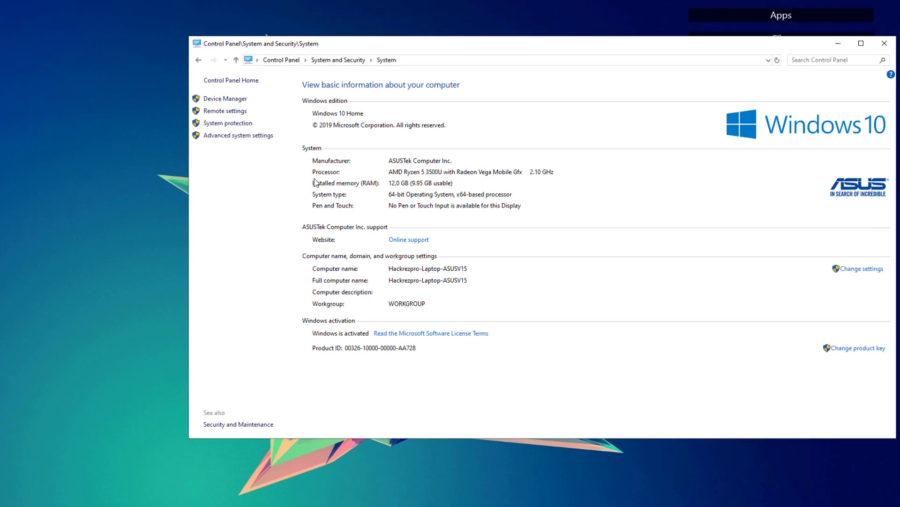